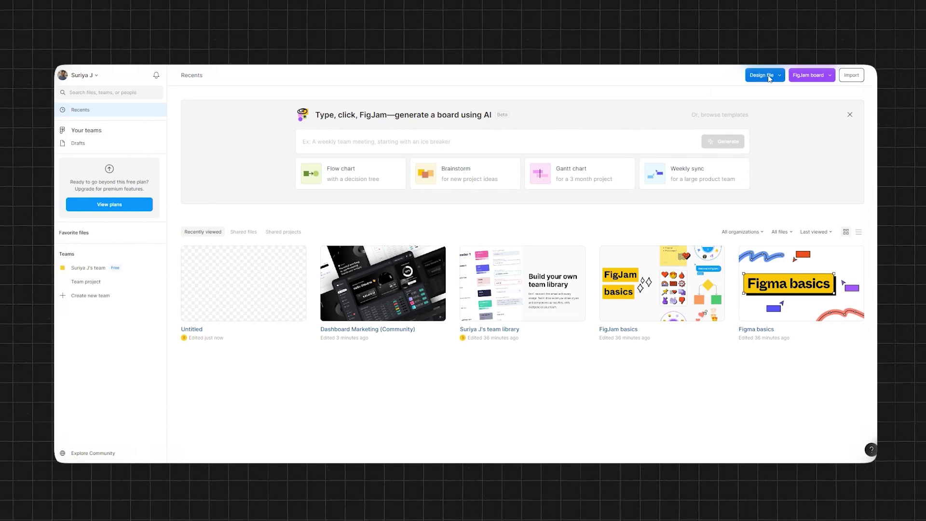
Create a new design file in the team project and align the 4:3 slide frame with the other slide
left_click(767, 77)
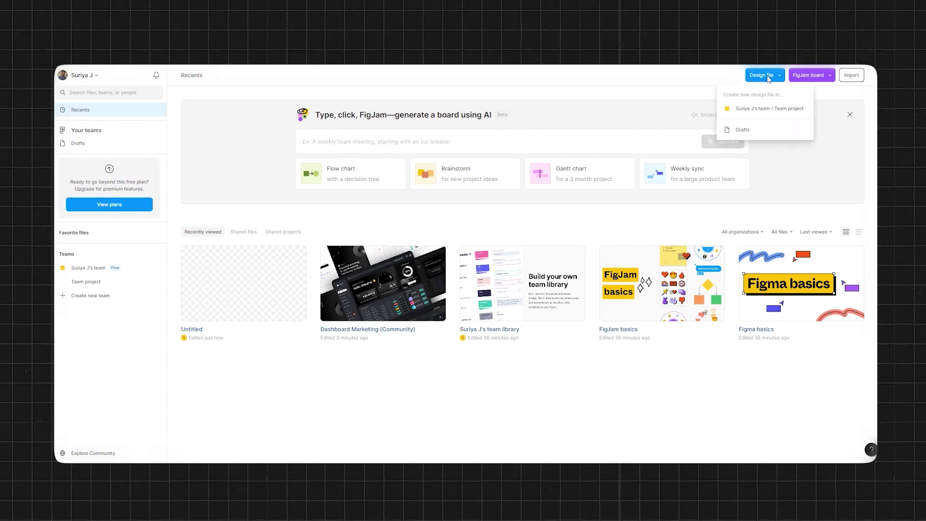
left_click(758, 109)
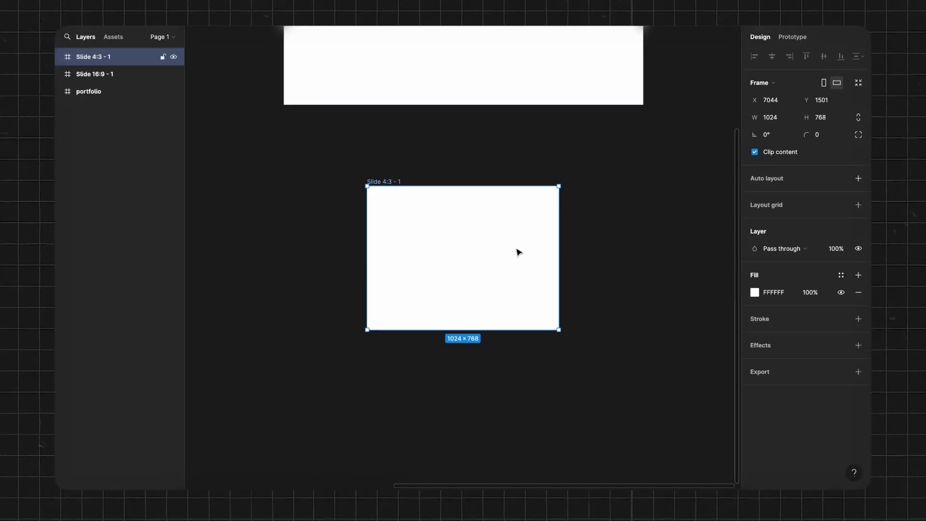
left_click_drag(517, 251, 427, 193)
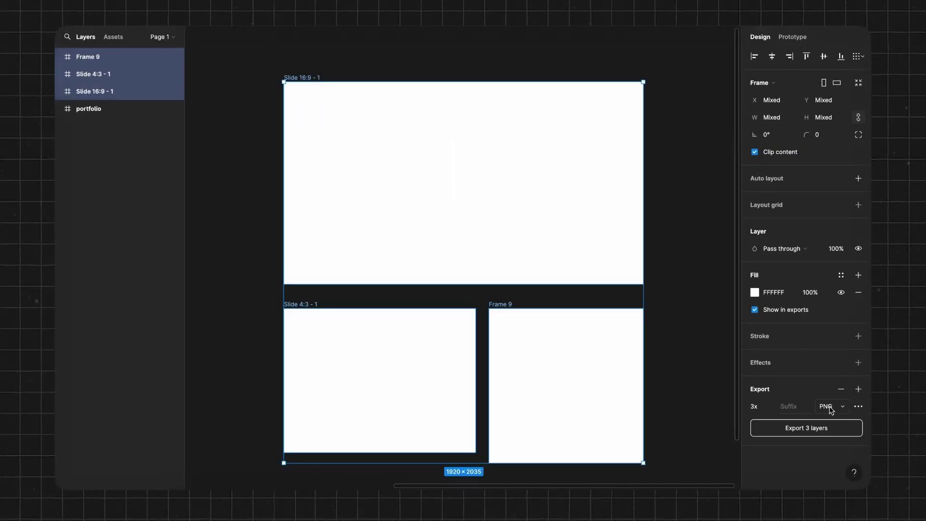
Change the export format, then draw a rectangle in the 16:9 slide centred vertically
left_click(830, 409)
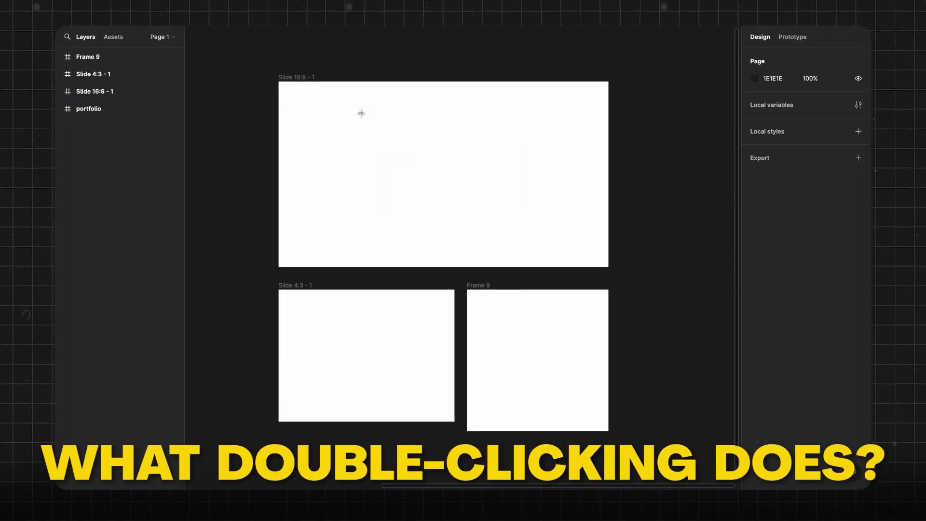
left_click_drag(366, 109, 480, 215)
left_click_drag(437, 179, 450, 186)
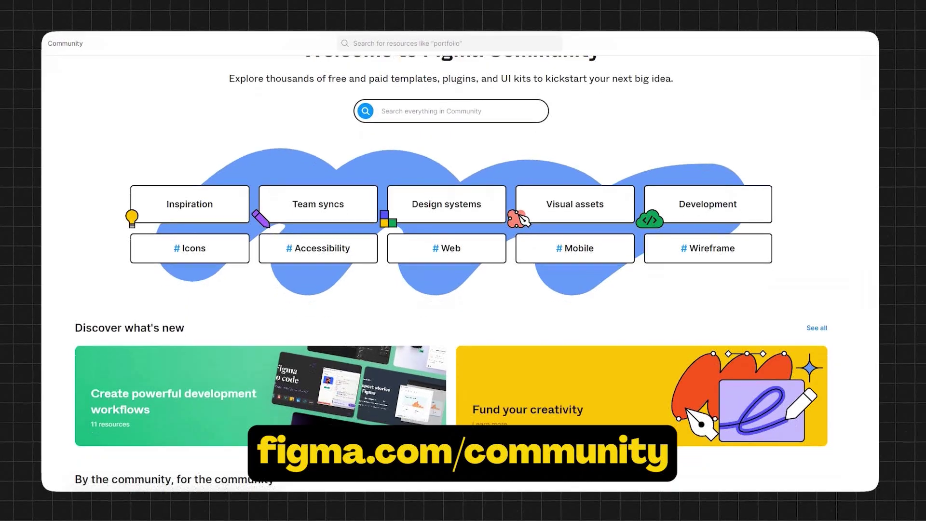
scroll(461, 260, "down", 8)
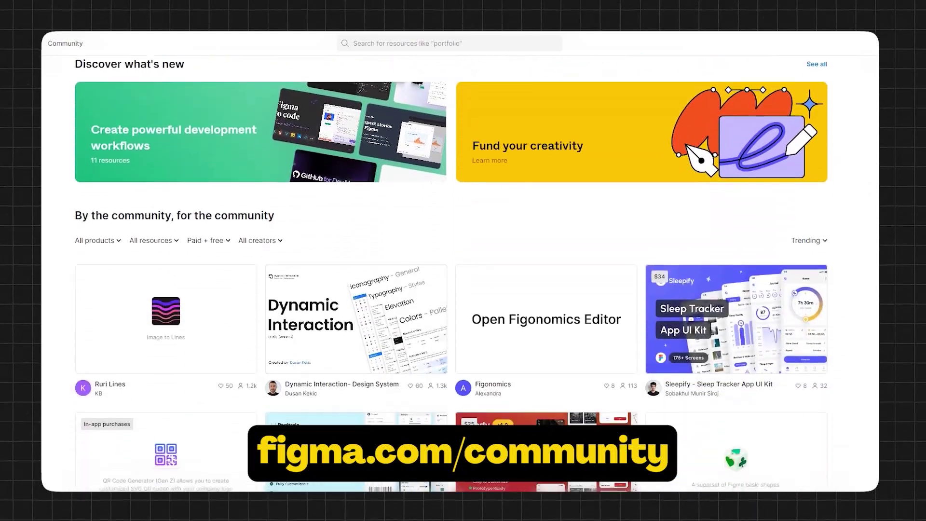
scroll(452, 290, "down", 10)
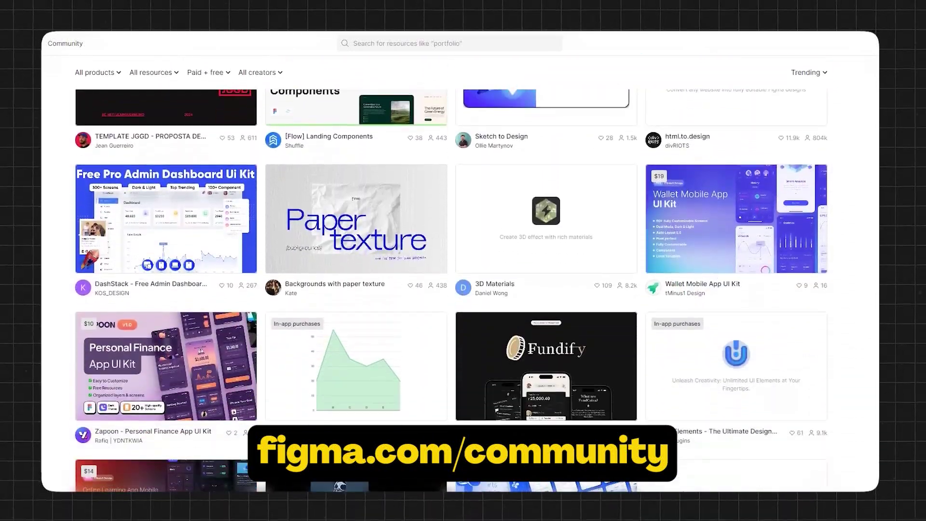
scroll(451, 289, "down", 10)
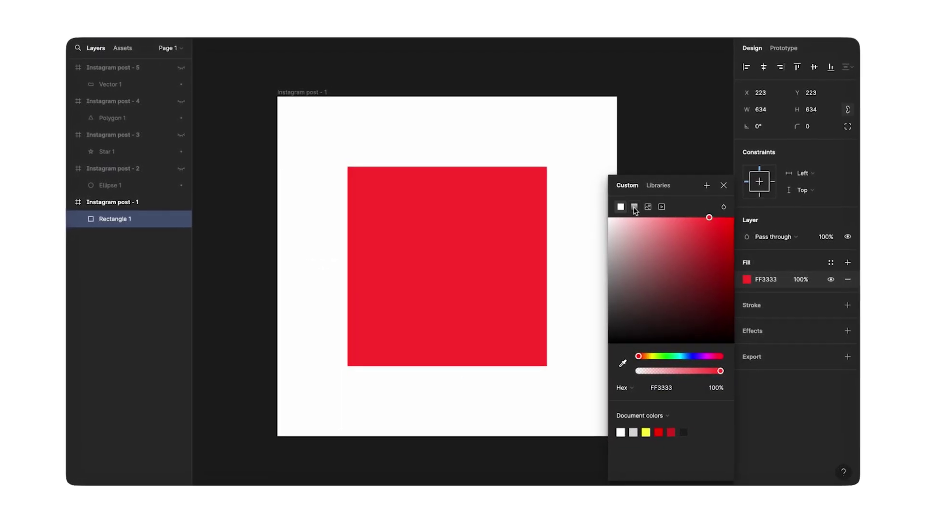
Give the red rectangle a linear gradient fill and round the image's corners to radius 142
left_click(631, 206)
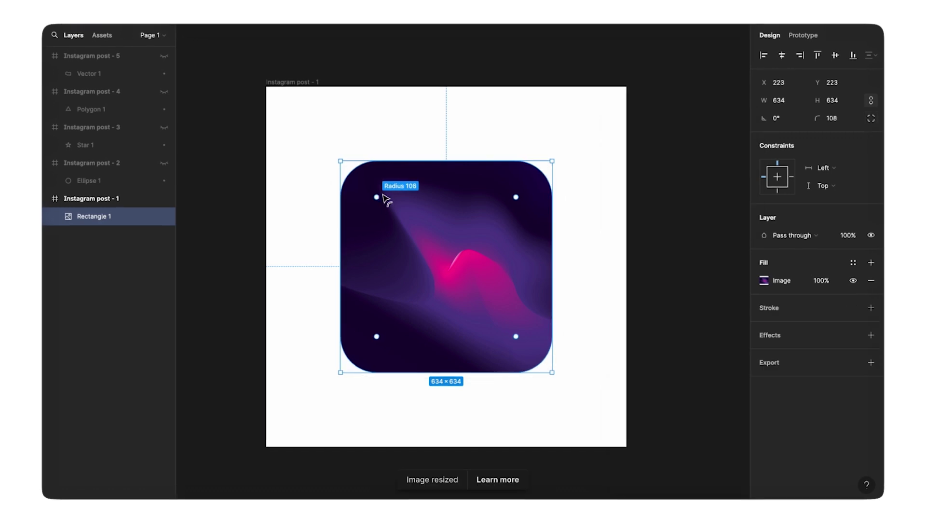
left_click_drag(389, 201, 392, 211)
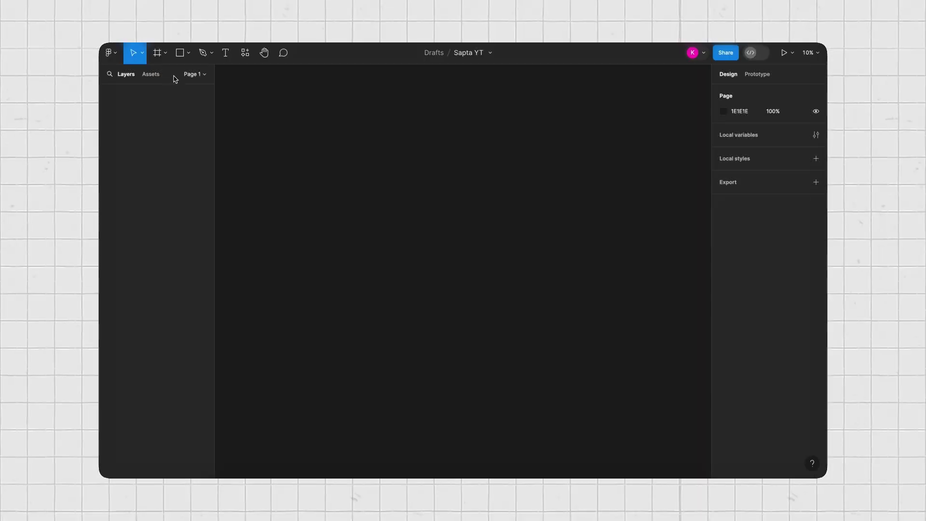
left_click(312, 140)
Add an Instagram story frame and a Presentation Slide 16:9 frame from the Frame presets
left_click(318, 134)
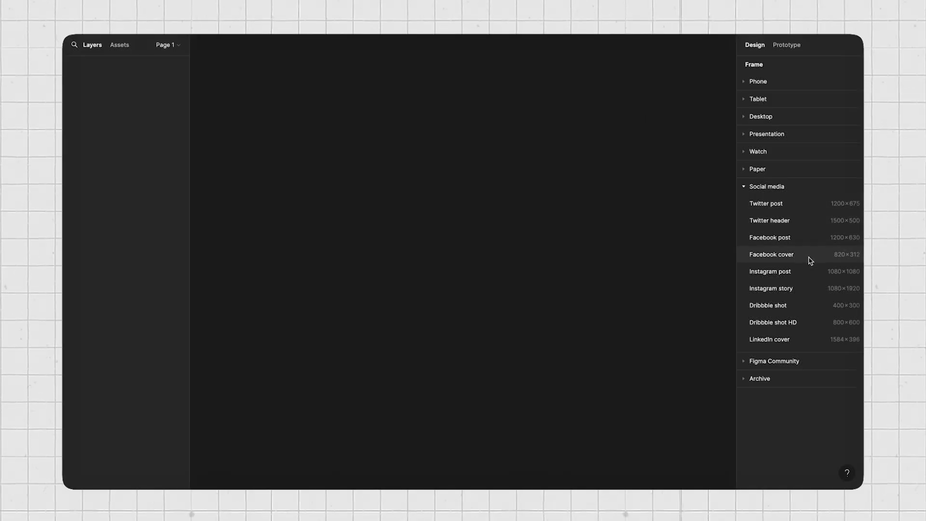
left_click(791, 288)
left_click(750, 134)
left_click(791, 154)
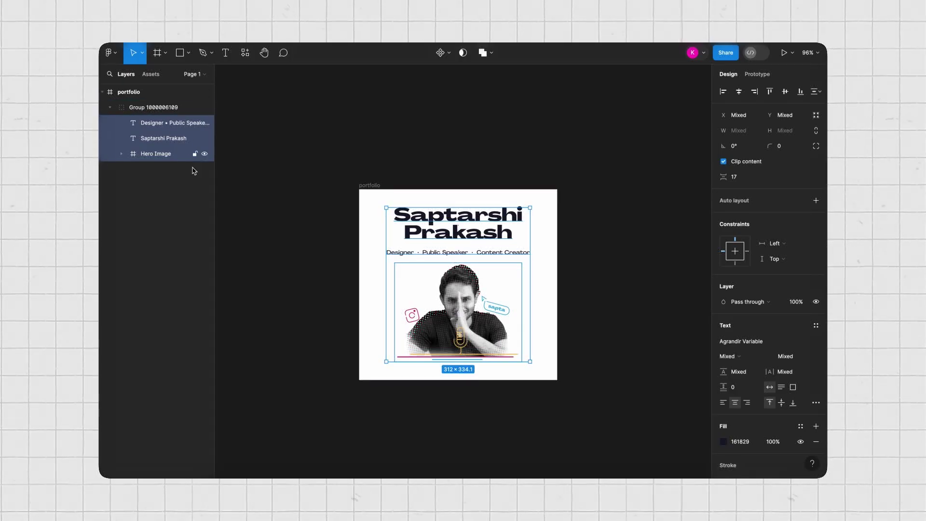
Scale the whole hero group slightly smaller with the K scale tool
key("shift+Return")
key("k")
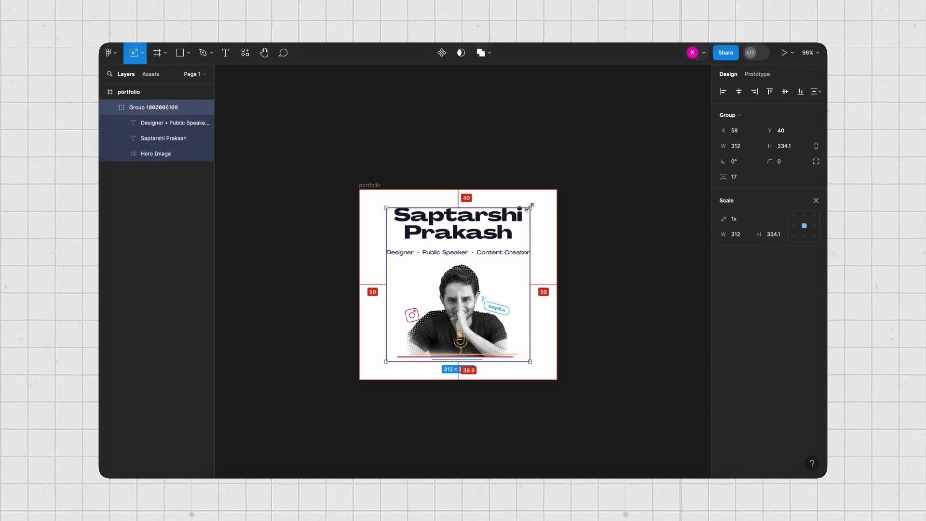
left_click_drag(530, 206, 521, 219)
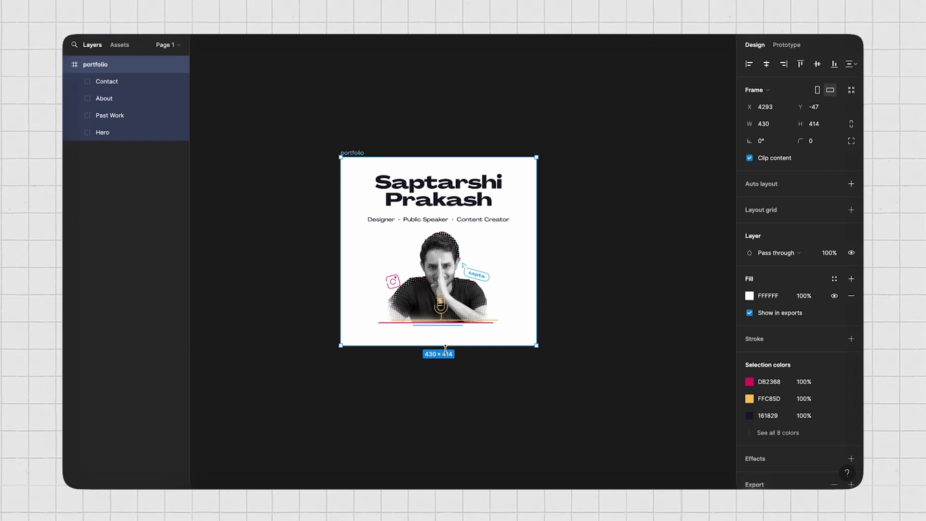
Stretch the portfolio frame down to show Past Work and Designs, and narrow it to about 270 px
left_click_drag(445, 346, 441, 470)
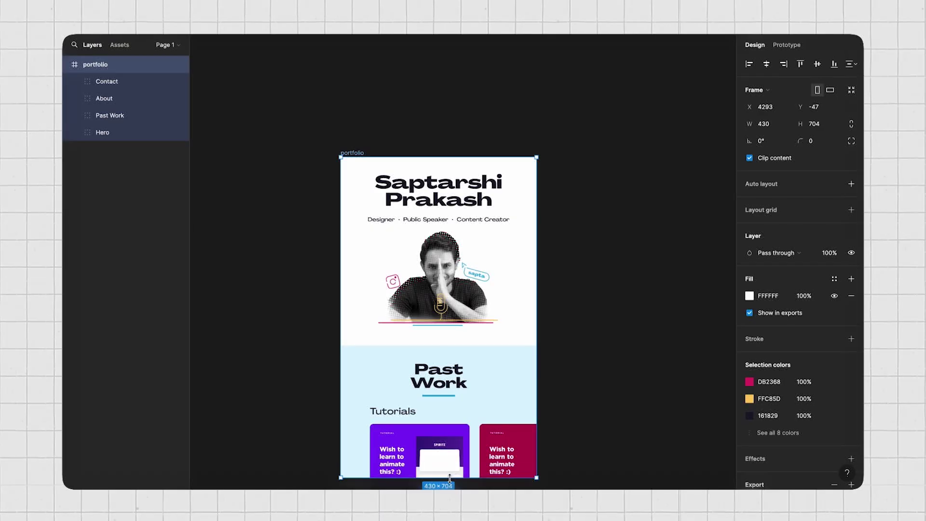
scroll(459, 401, "down", 5)
left_click_drag(472, 316, 473, 478)
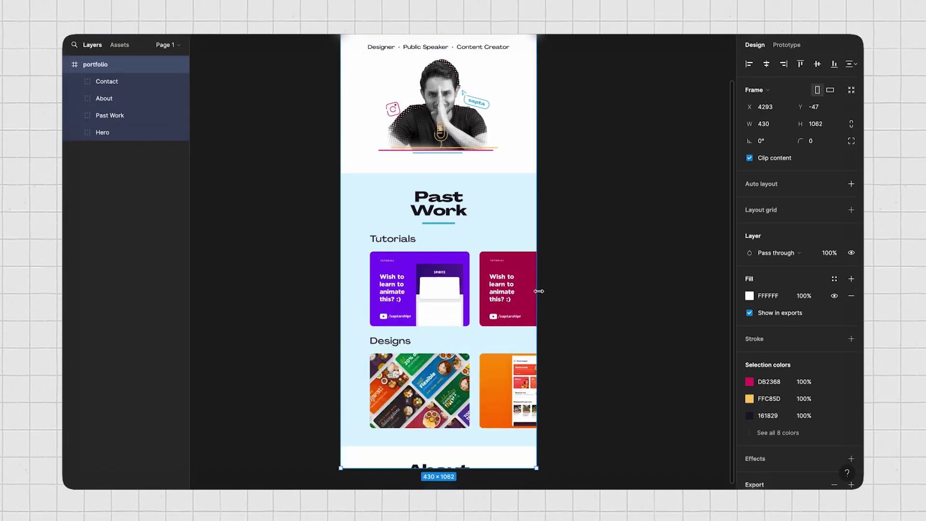
left_click_drag(539, 291, 471, 291)
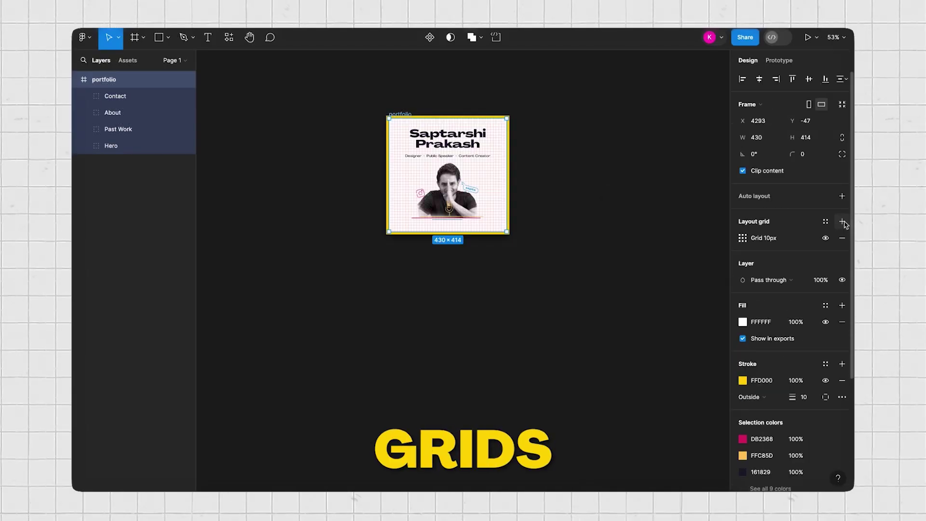
key("shift+2")
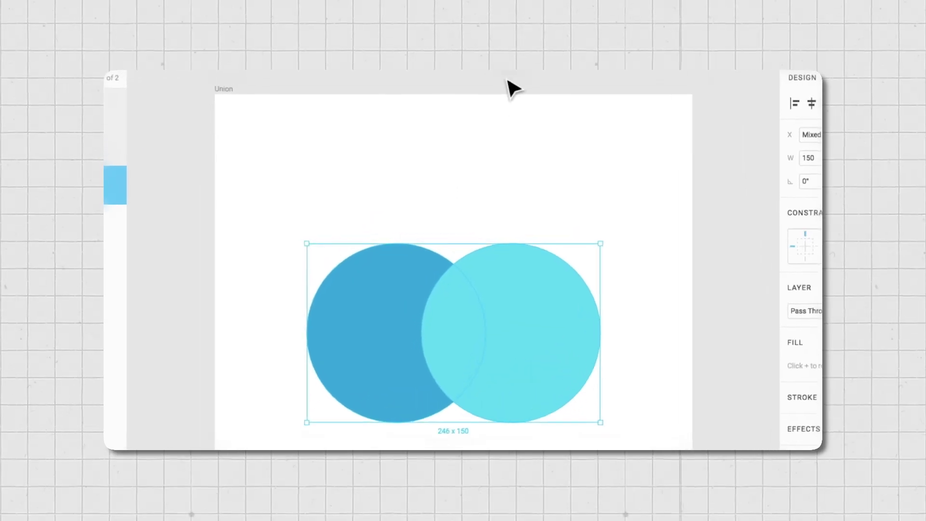
Combine the two circles with Union, then Intersect, then Exclude boolean operations
left_click(509, 72)
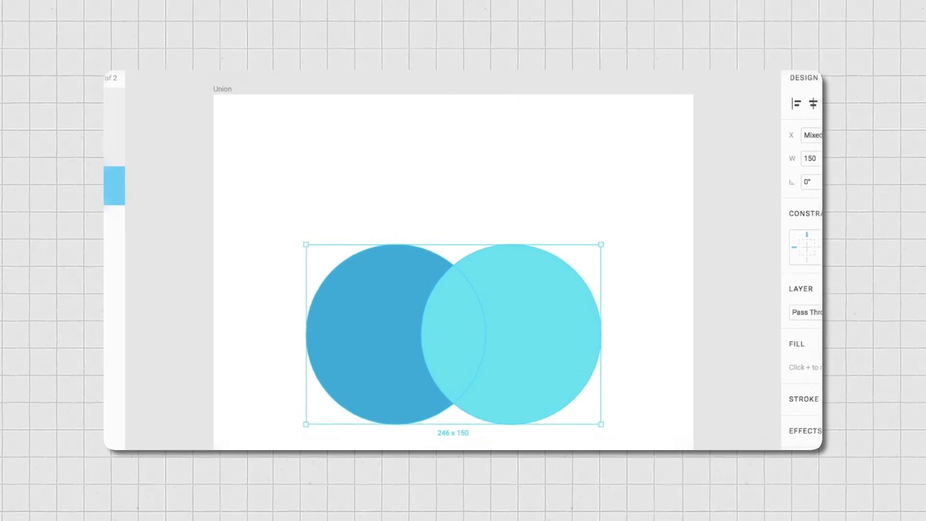
left_click(510, 71)
left_click(509, 84)
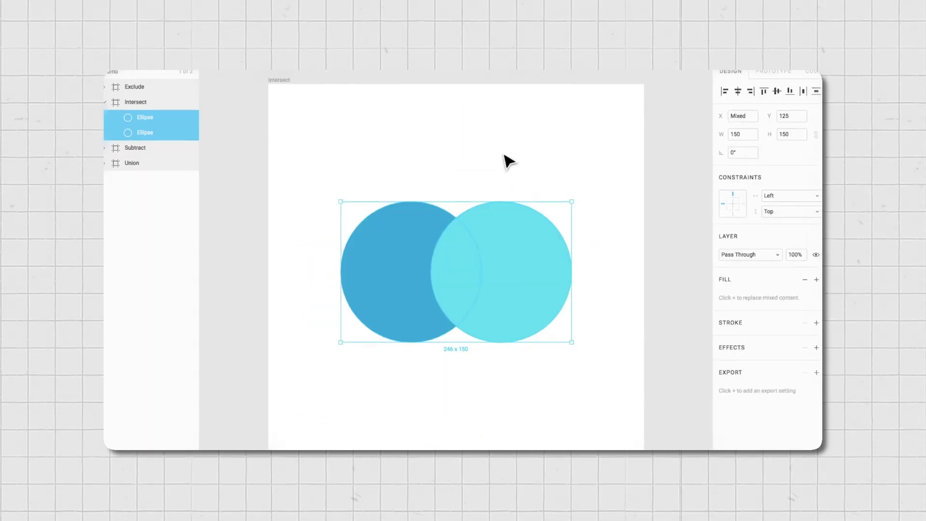
left_click(509, 72)
left_click(497, 101)
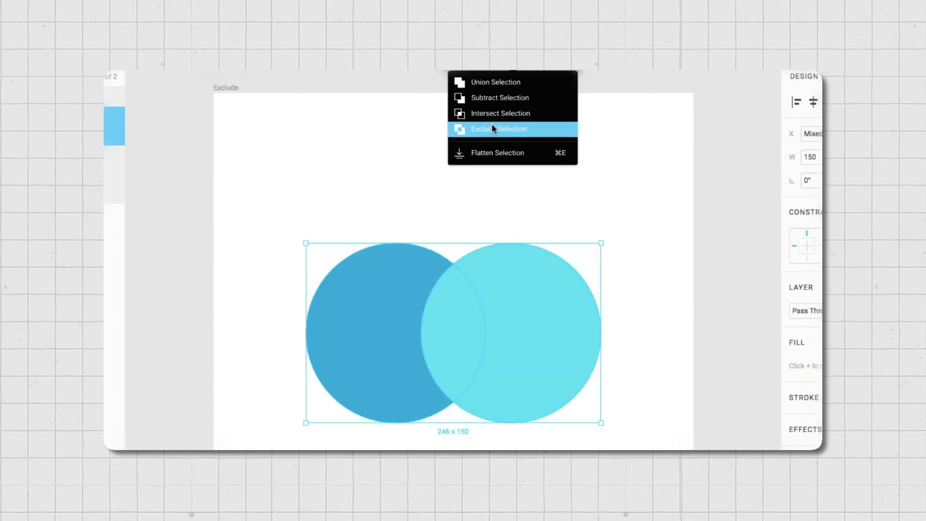
left_click(501, 129)
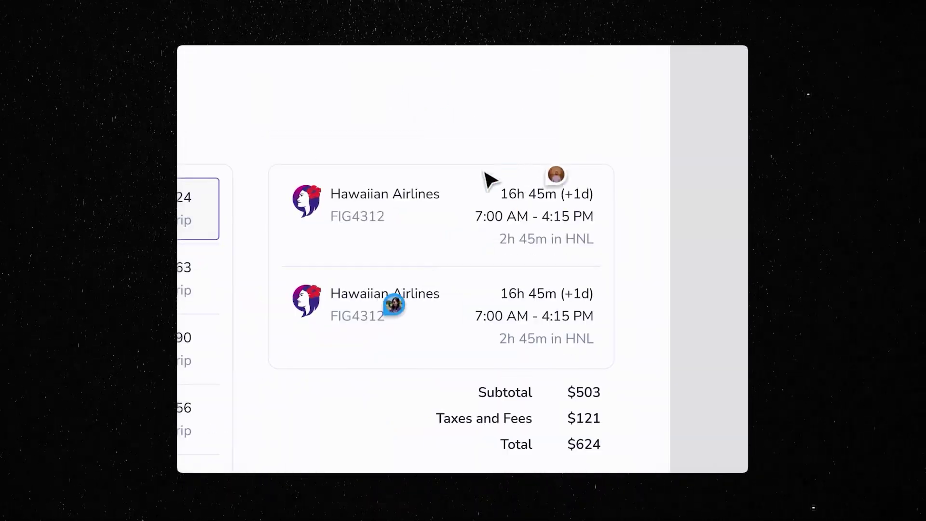
Open the flight card's sticky-scrolling comment thread, then stack the button's text and arrow vertically
left_click(401, 308)
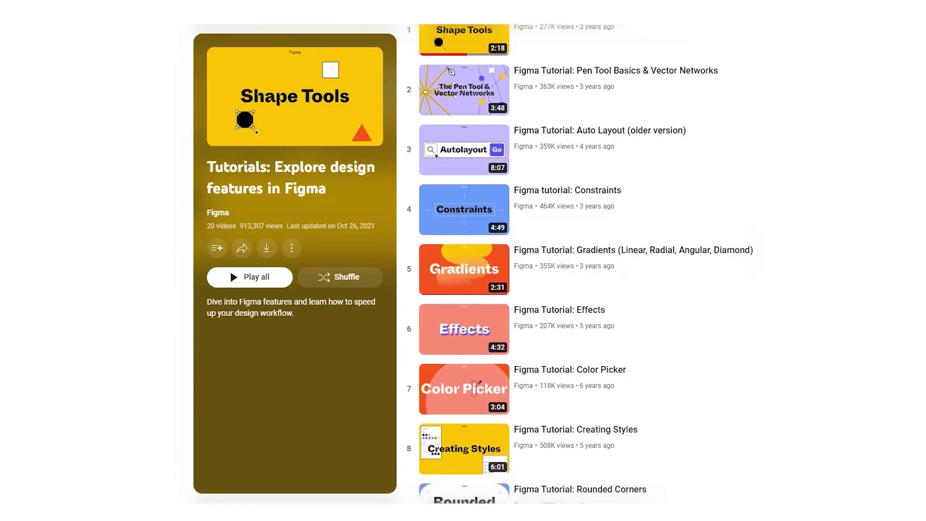
scroll(578, 263, "down", 7)
scroll(579, 263, "down", 4)
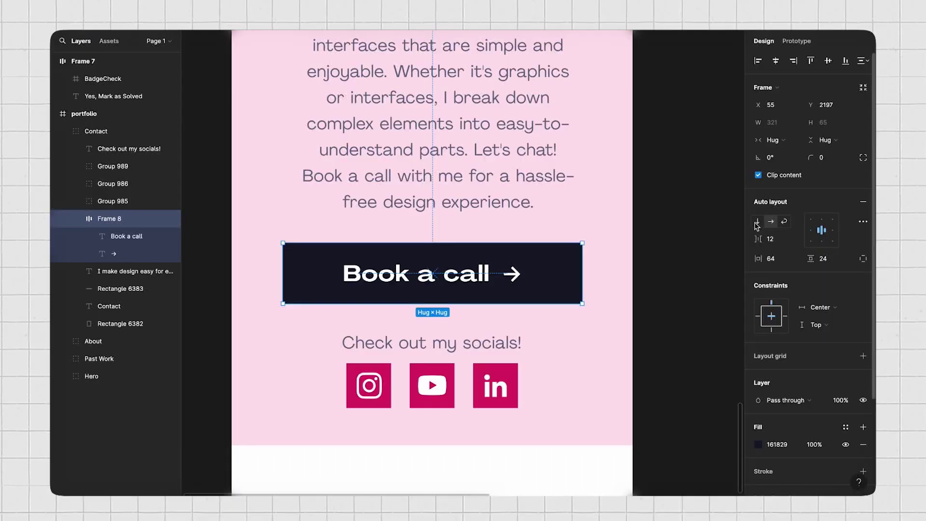
left_click(758, 222)
Restore the button's horizontal layout with side padding 80, and raise the card's top padding to 50
left_click(771, 221)
left_click_drag(767, 238, 726, 264)
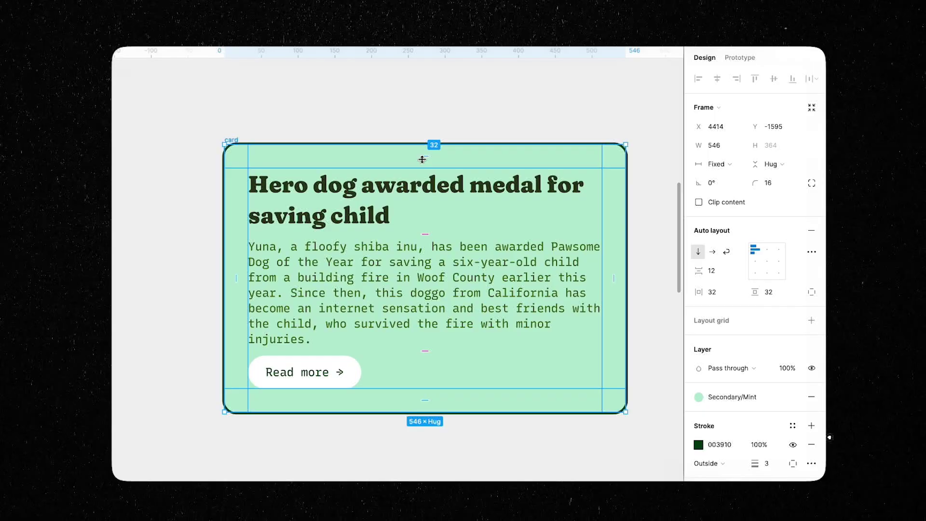
mouse_move(422, 160)
left_mouse_down()
mouse_move(421, 171)
mouse_move(418, 154)
left_mouse_up()
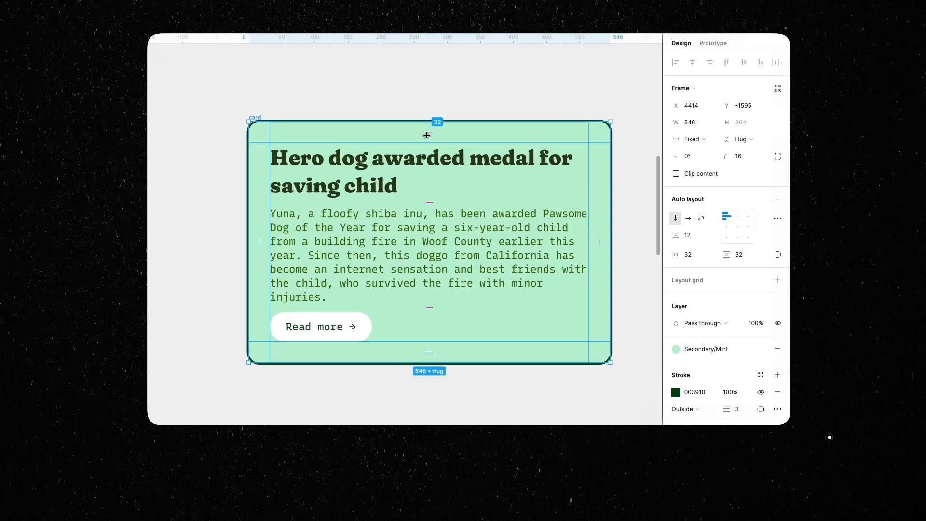
mouse_move(427, 135)
left_mouse_down()
mouse_move(426, 145)
mouse_move(424, 128)
left_mouse_up()
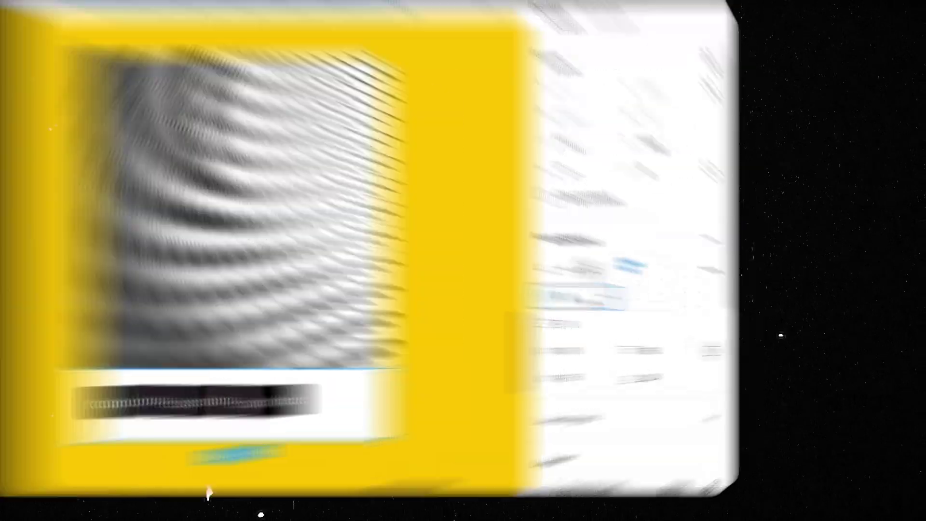
Set the spacing to 8, then give the squares an Auto gap and try top, bottom and centred alignment
type("a")
left_click(490, 284)
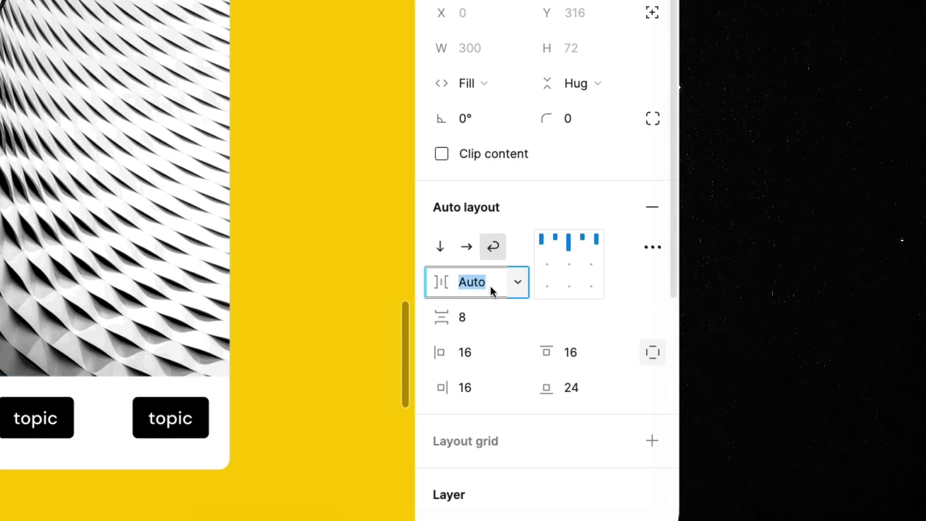
type("8")
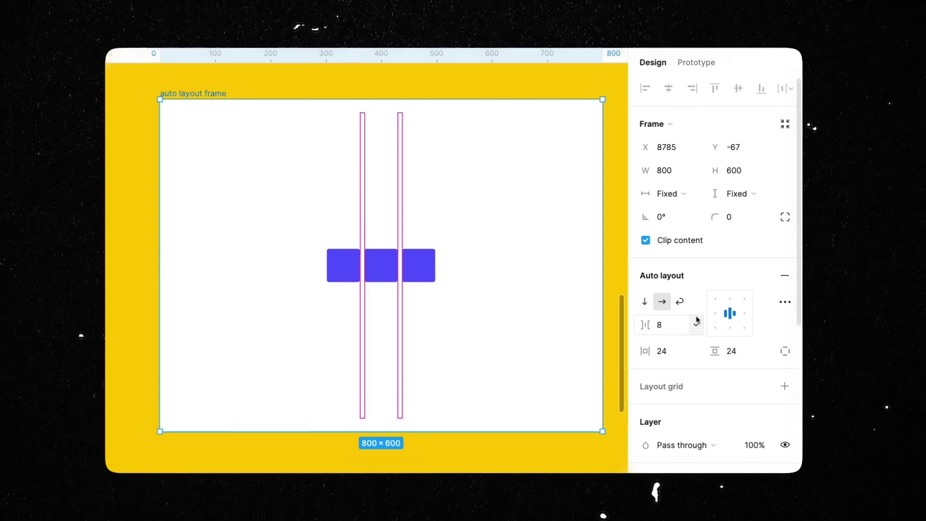
left_click(696, 320)
left_click(695, 344)
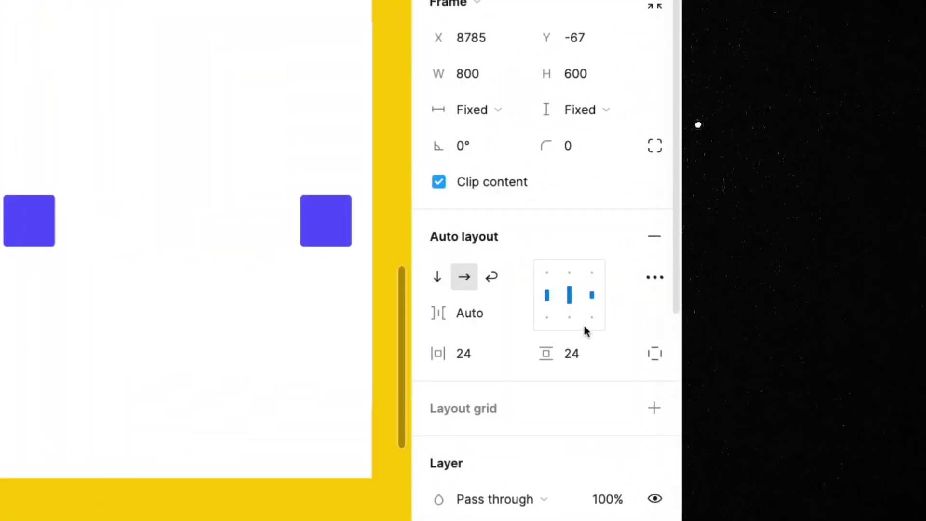
left_click(593, 271)
left_click(593, 317)
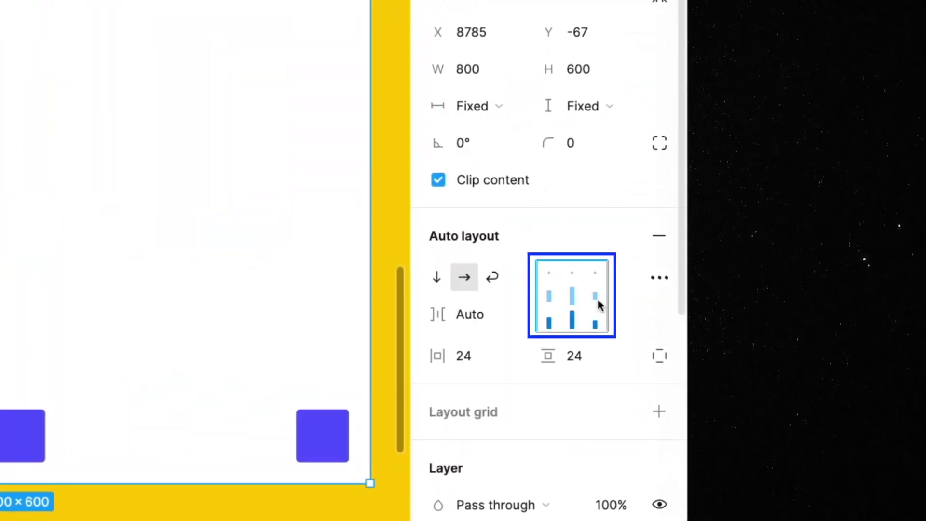
double_click(570, 295)
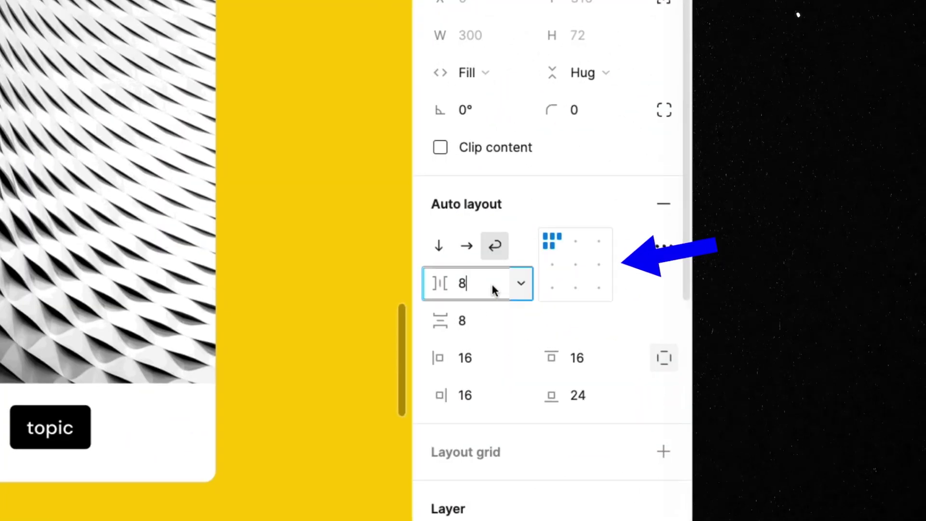
Set the topic chips' gap to Auto to spread them apart, then back to 8
left_click(491, 282)
type("auto")
key("Return")
left_click(492, 284)
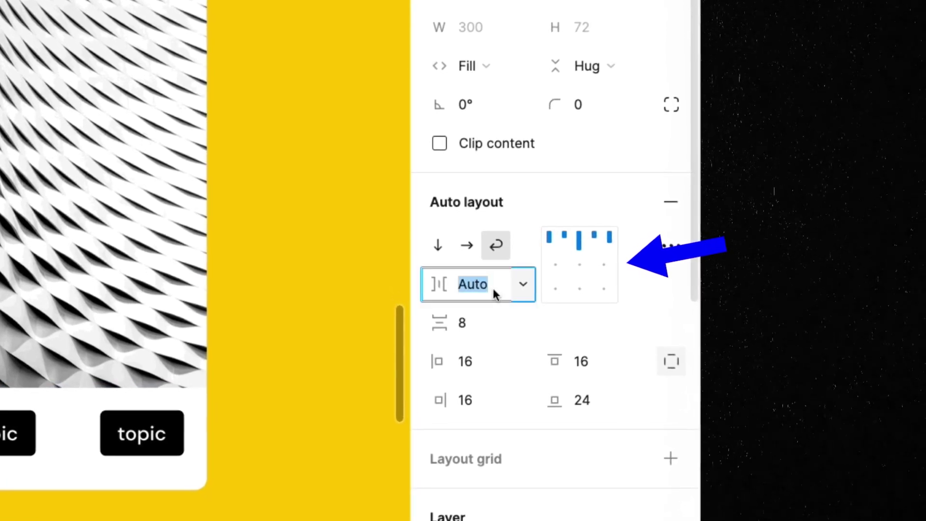
type("8")
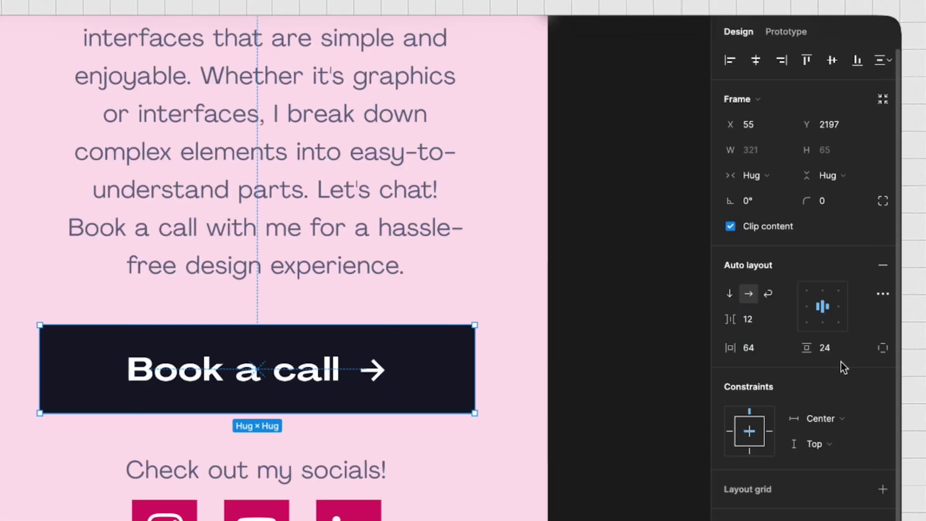
Drag the Book a call button's vertical padding from 24 down to 20
left_click_drag(810, 348, 807, 350)
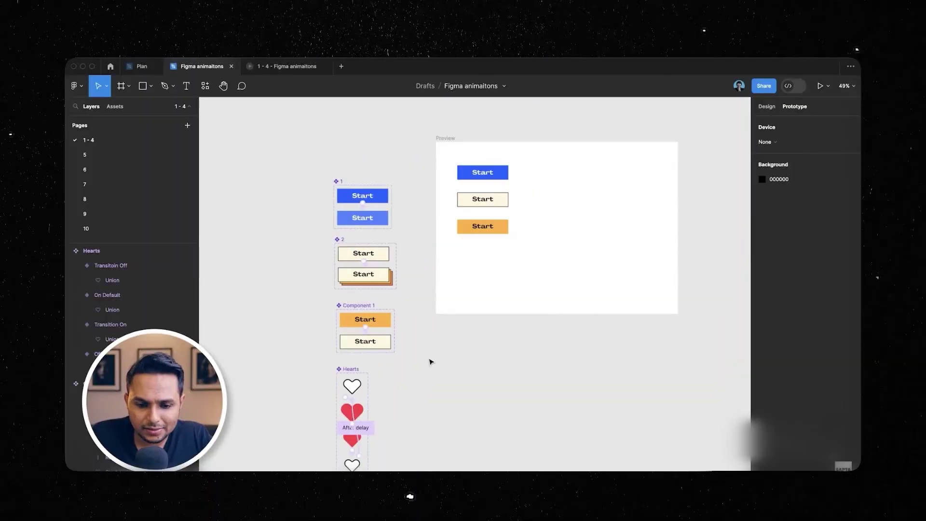
Select the heart instance, zoom to fit all frames, and present the prototype to preview the animations
left_click(550, 178)
scroll(579, 198, "up", 5)
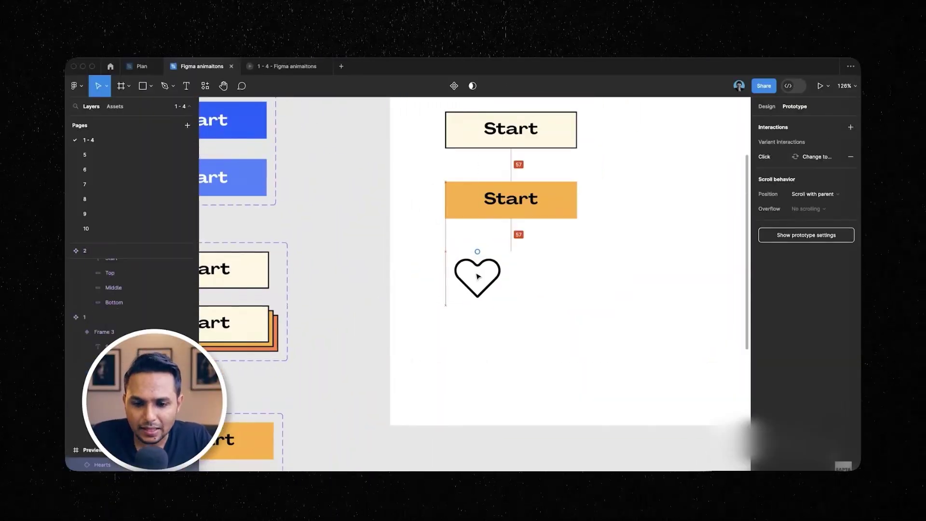
key("shift+1")
left_click(820, 85)
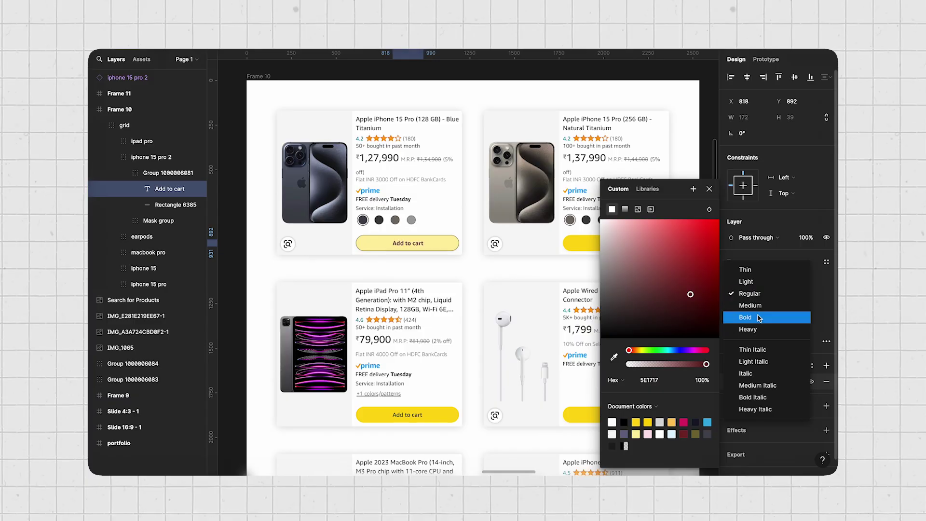
Set the parent card's Add to cart label to Bold Italic
left_click(741, 294)
left_click(817, 407)
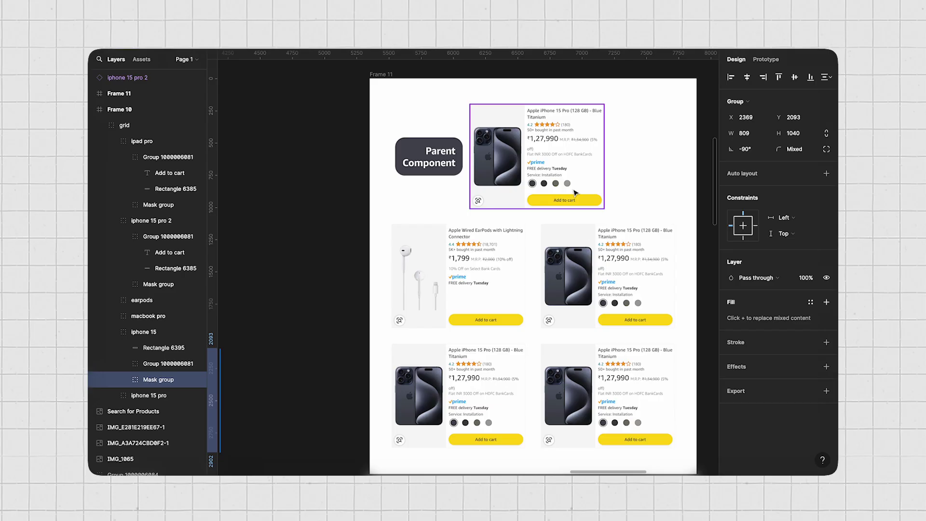
left_click(574, 199)
left_click(738, 333)
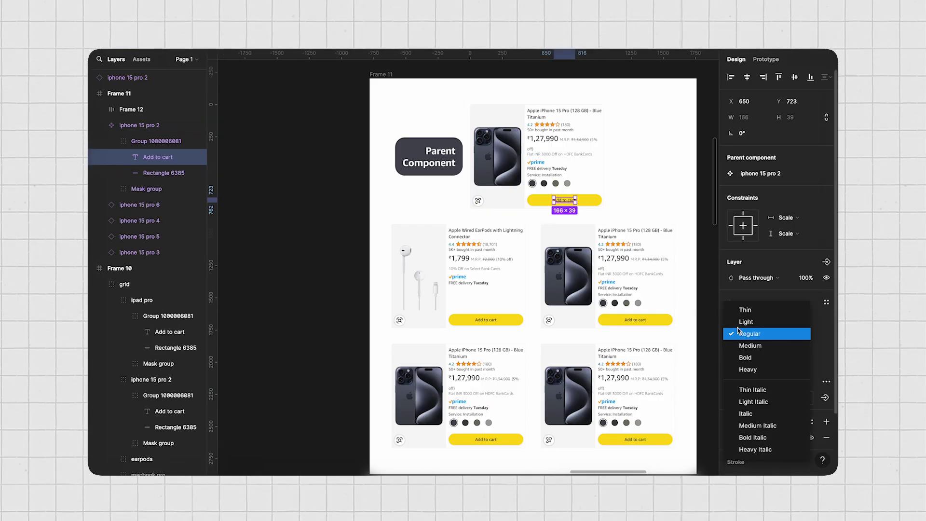
left_click(746, 436)
Shift the Add to cart button fill hue toward red and check it on an iPhone card copy
scroll(682, 382, "up", 4)
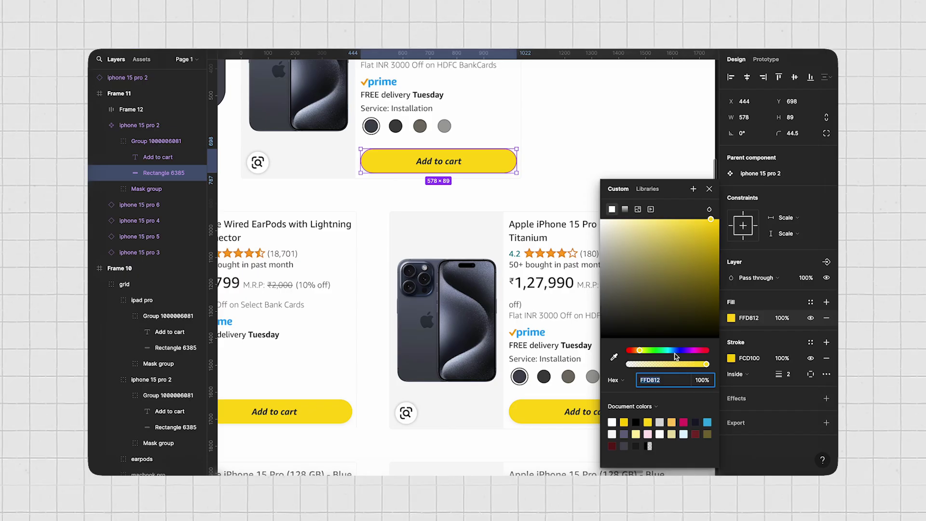
left_click_drag(637, 351, 624, 351)
scroll(544, 348, "down", 3)
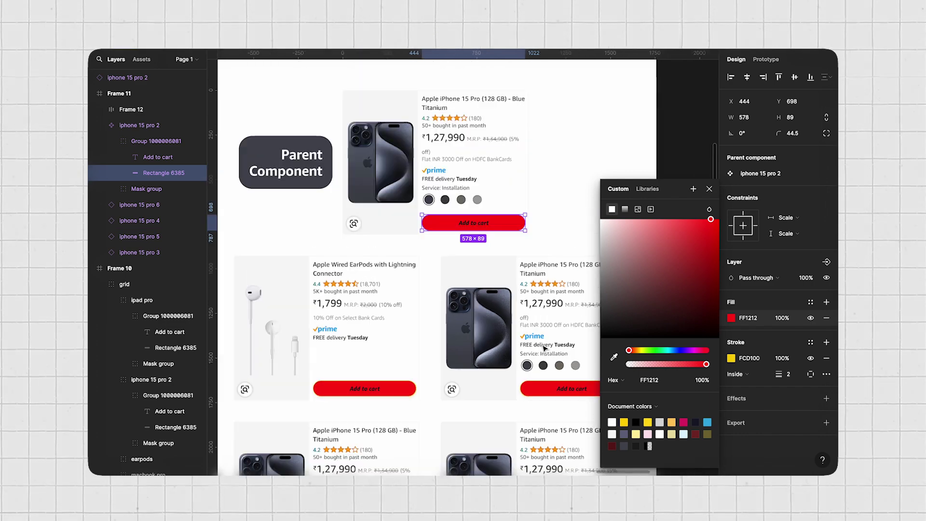
scroll(397, 363, "down", 3)
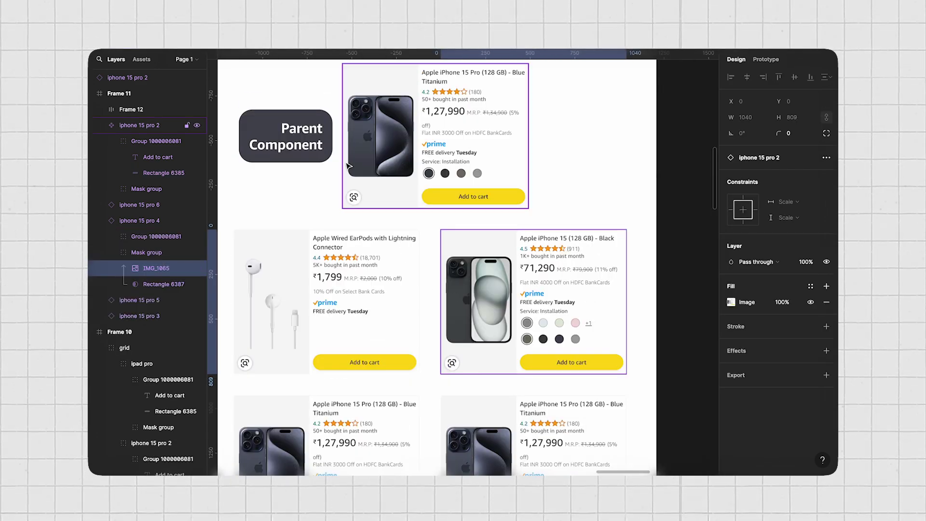
scroll(342, 182, "up", 1)
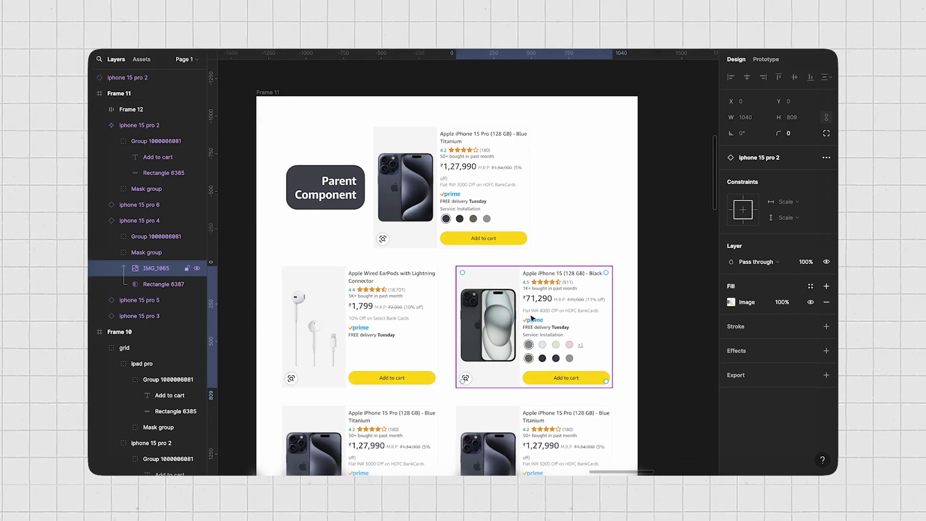
scroll(431, 211, "down", 3)
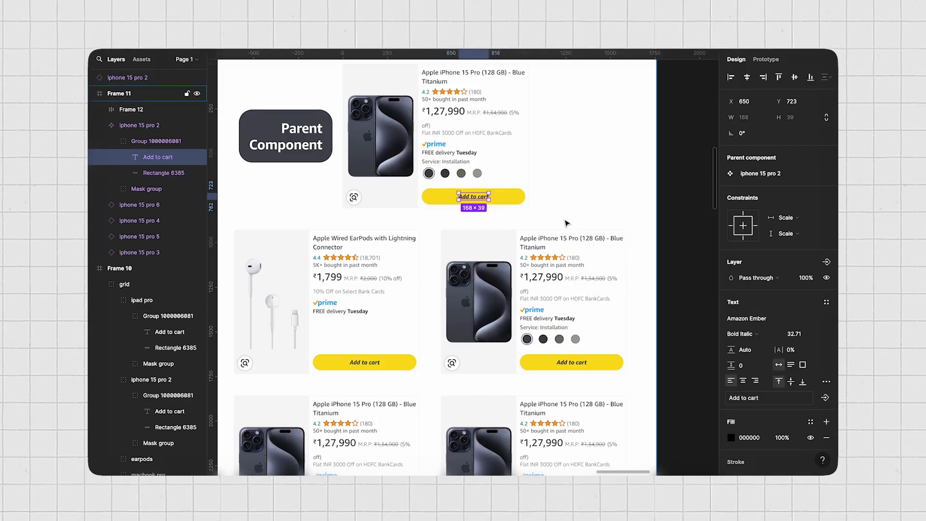
left_click(588, 299)
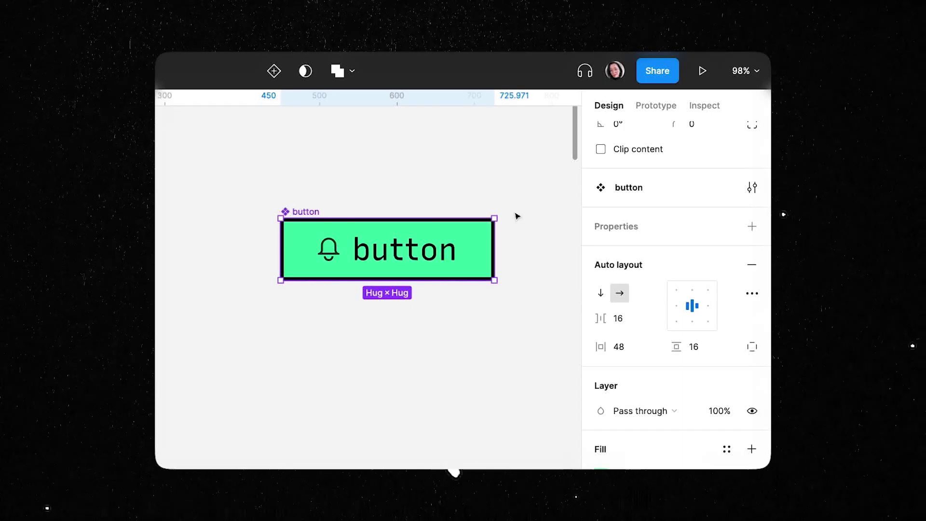
Add a Variant property to the bell button and create Variant2 beside the default
left_click(748, 229)
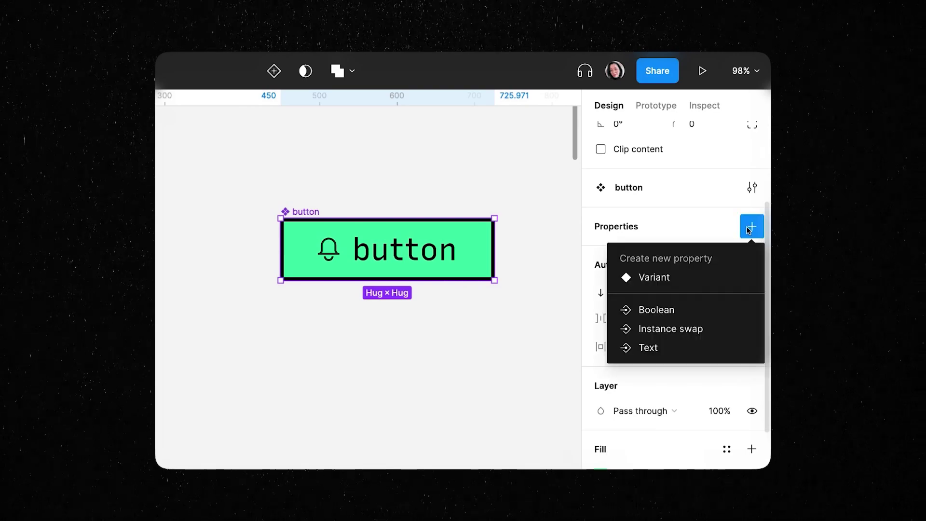
left_click(740, 274)
left_click(388, 320)
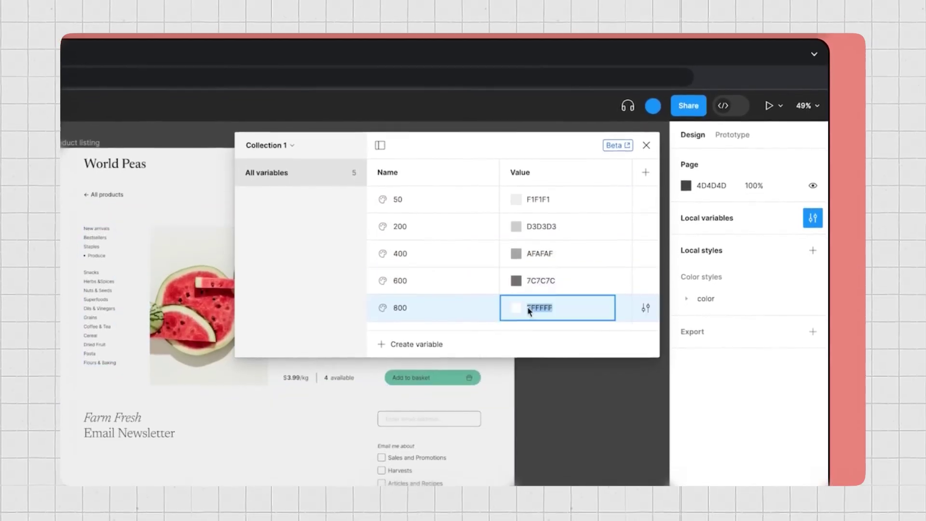
Give variable 900 the hex value 202020 and enter 'pear' for the next colour variable
double_click(549, 348)
type("202020")
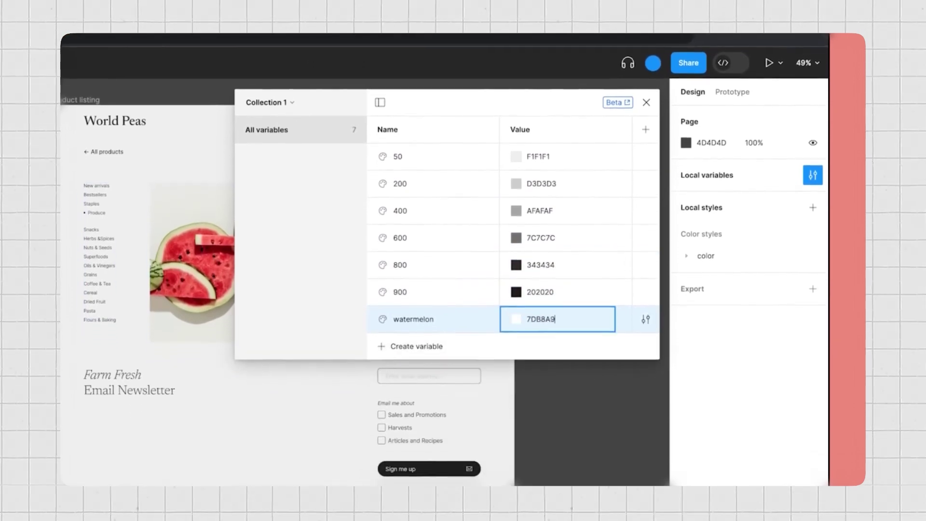
type("pear")
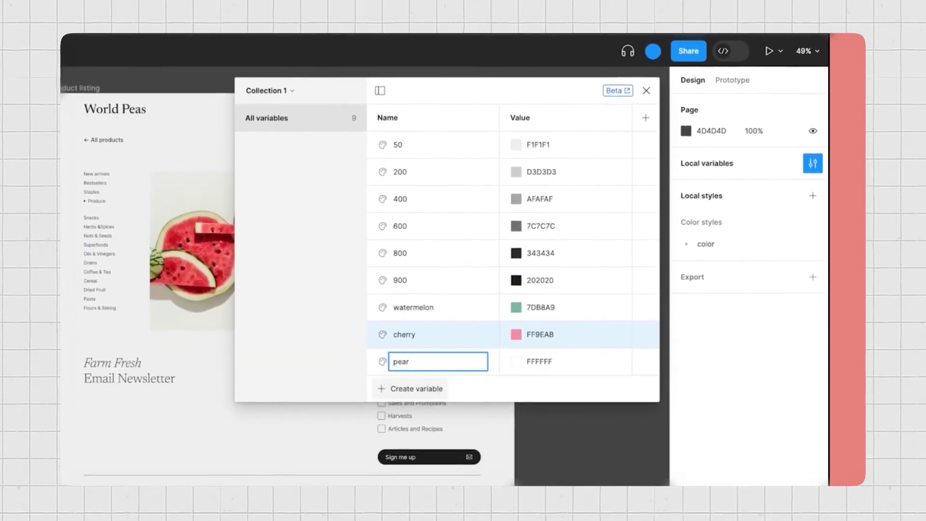
left_click(417, 388)
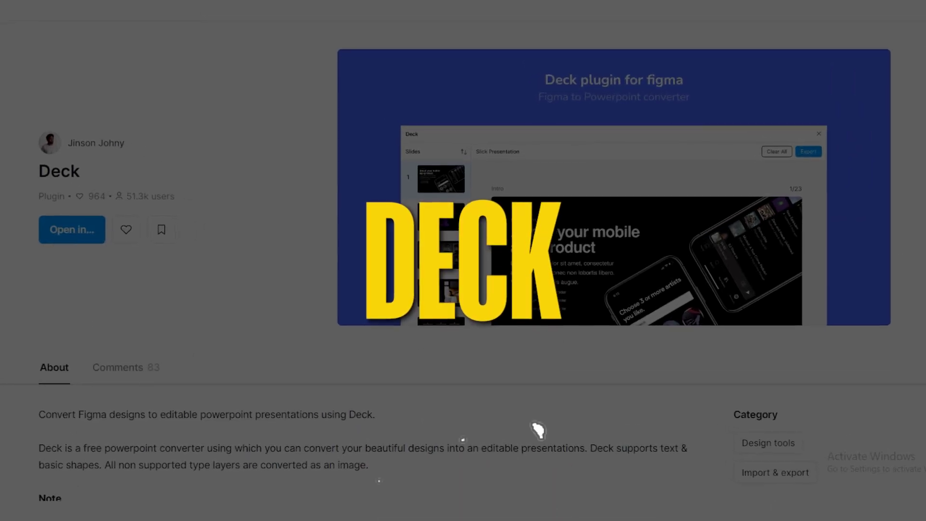
Insert a rotated iPhone 13 mockup and render the selected furniture app screen into it
scroll(537, 429, "down", 3)
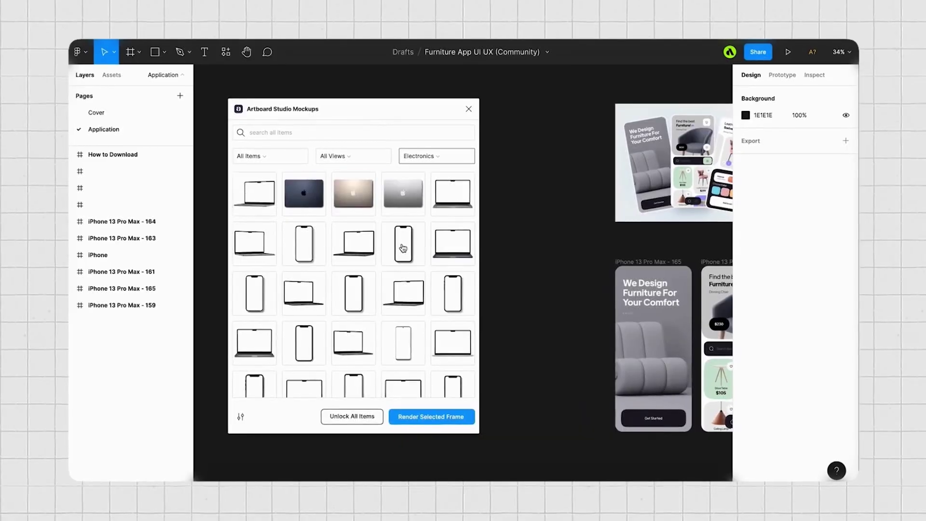
scroll(403, 248, "down", 5)
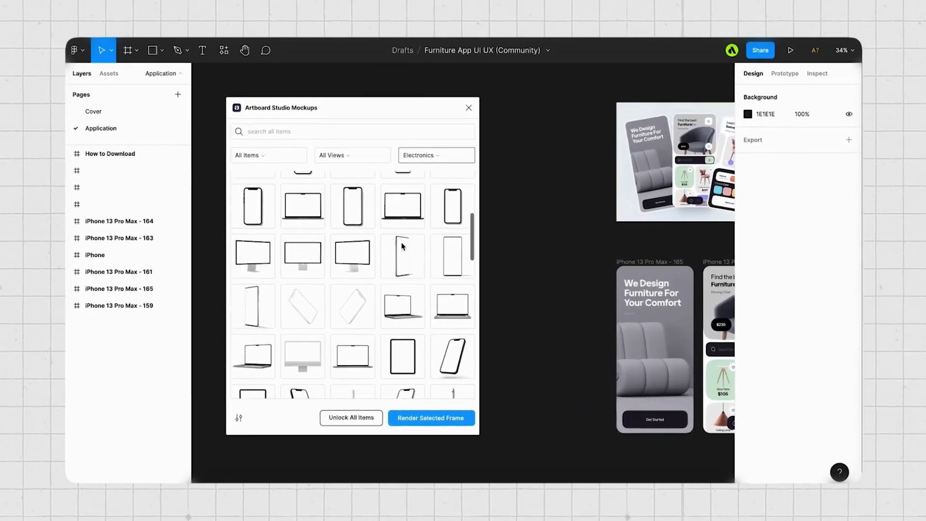
left_click(454, 221)
left_click(795, 425)
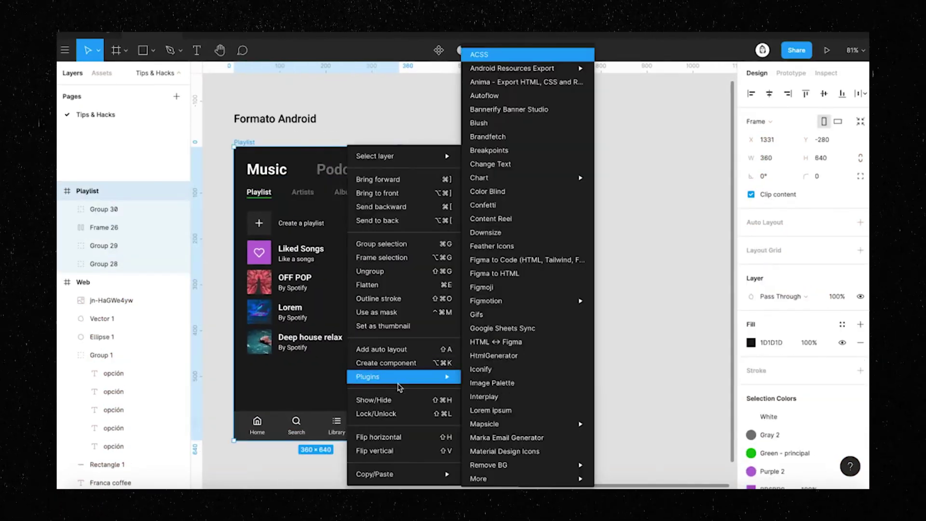
mouse_move(568, 477)
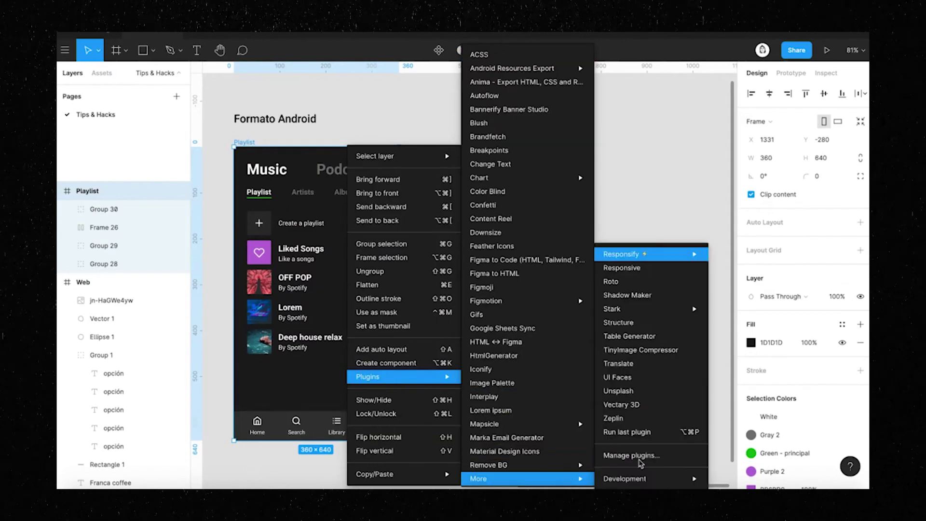
left_click(768, 254)
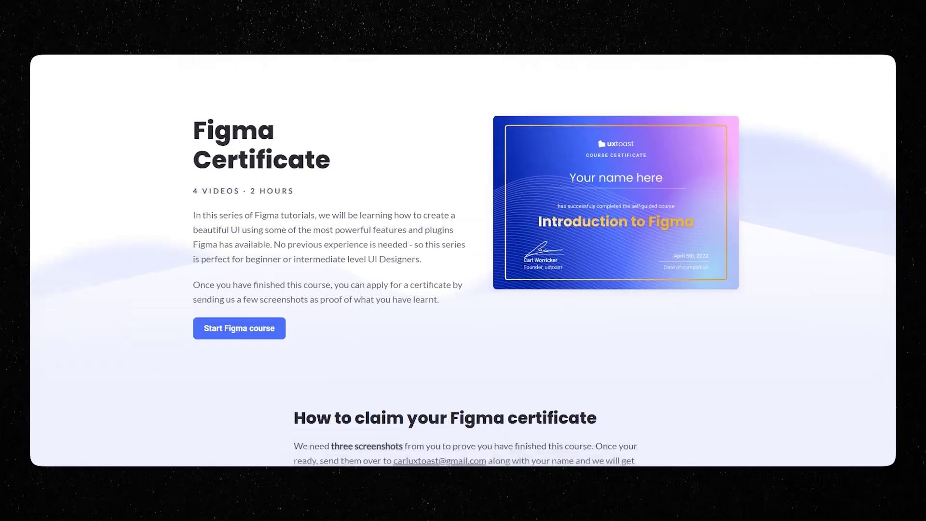
Scroll the Figma Certificate page through Screenshot #1, #2 and #3 requirements
scroll(463, 260, "down", 6)
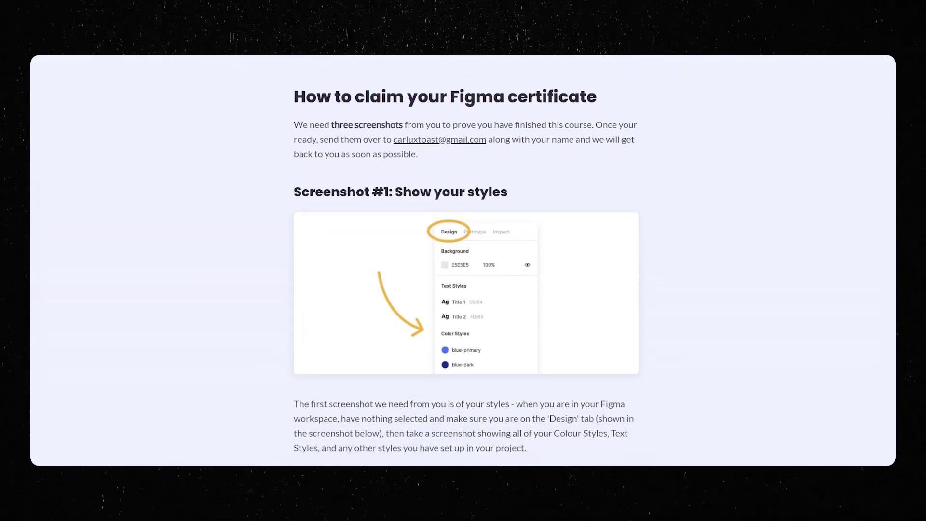
scroll(464, 260, "down", 8)
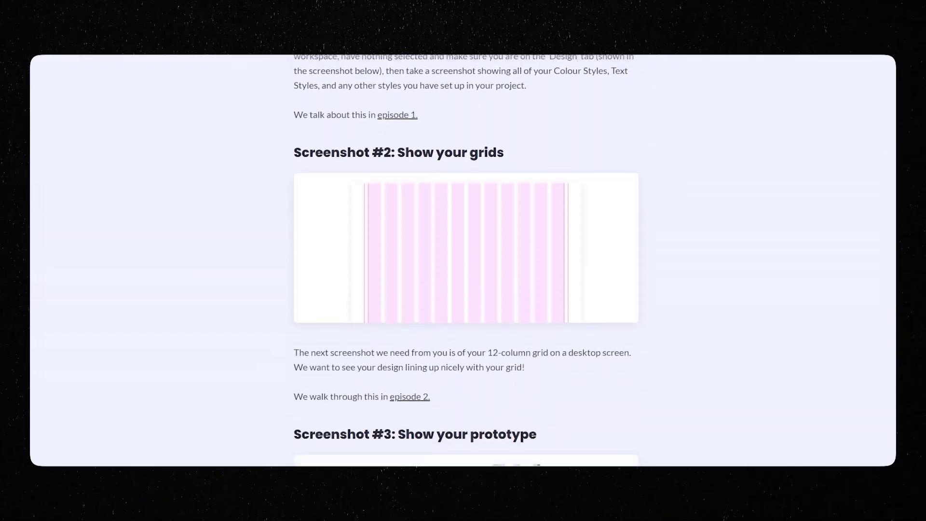
scroll(463, 260, "down", 3)
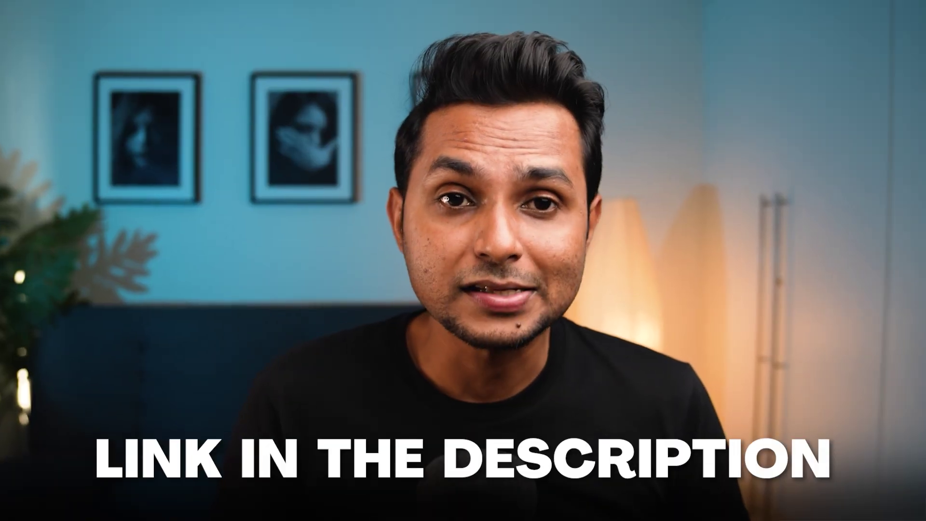